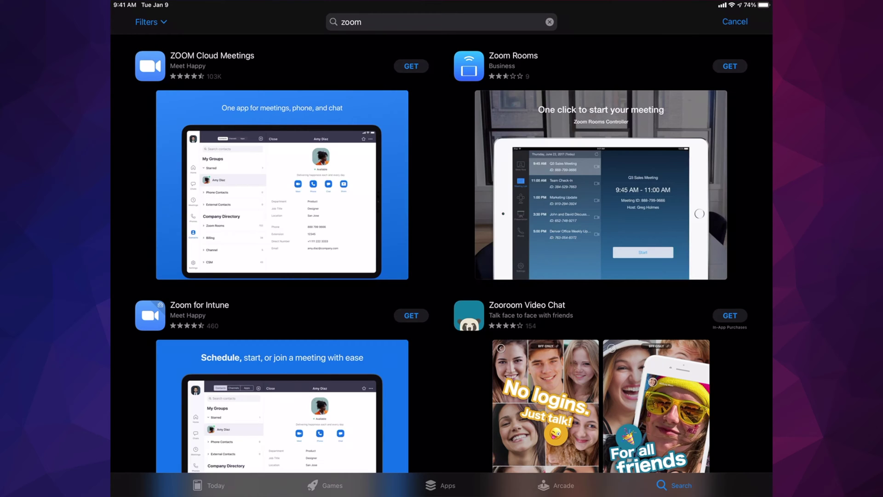
Get the ZOOM Cloud Meetings app from its App Store details page.
{"action": "left_click", "coordinate": [212, 55]}
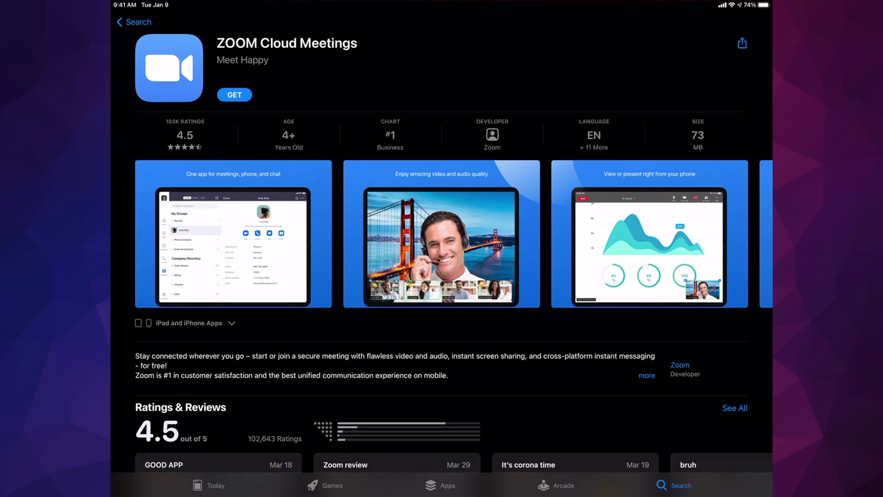
{"action": "left_click", "coordinate": [234, 95]}
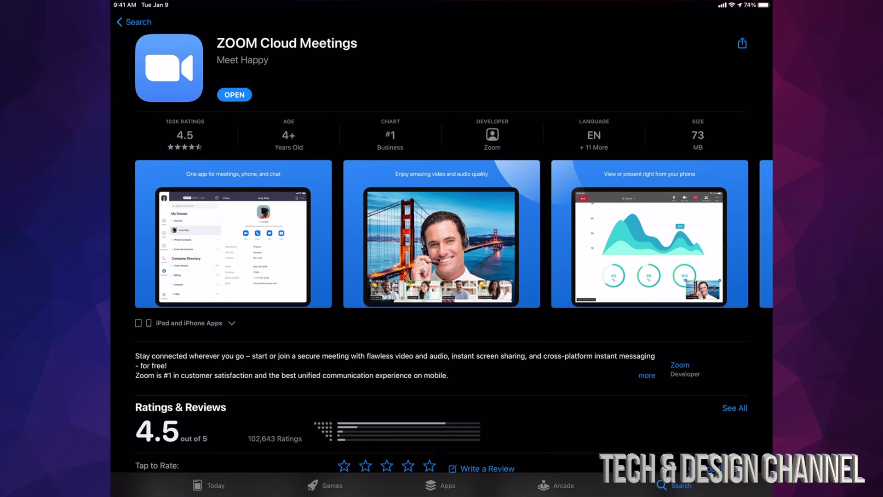
{"action": "scroll", "coordinate": [441, 248], "scroll_direction": "down", "scroll_amount": 5}
{"action": "scroll", "coordinate": [441, 249], "scroll_direction": "down", "scroll_amount": 5}
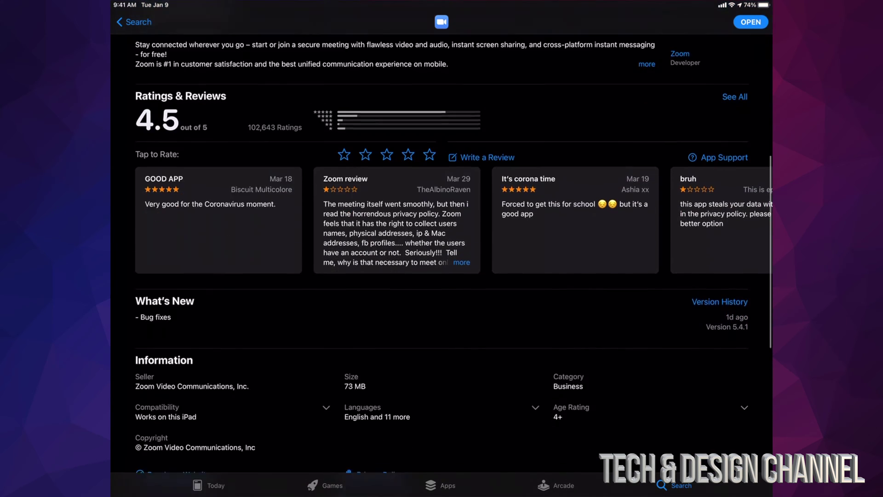
{"action": "scroll", "coordinate": [441, 248], "scroll_direction": "down", "scroll_amount": 3}
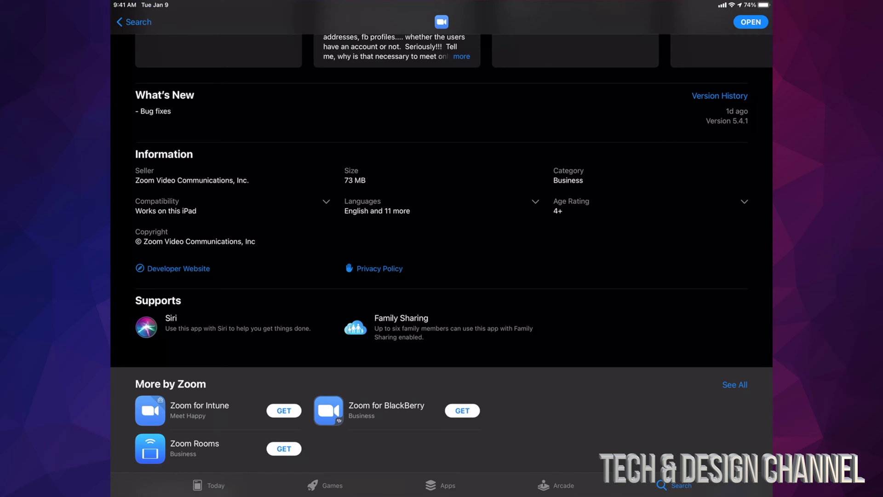
{"action": "scroll", "coordinate": [442, 248], "scroll_direction": "down", "scroll_amount": 2}
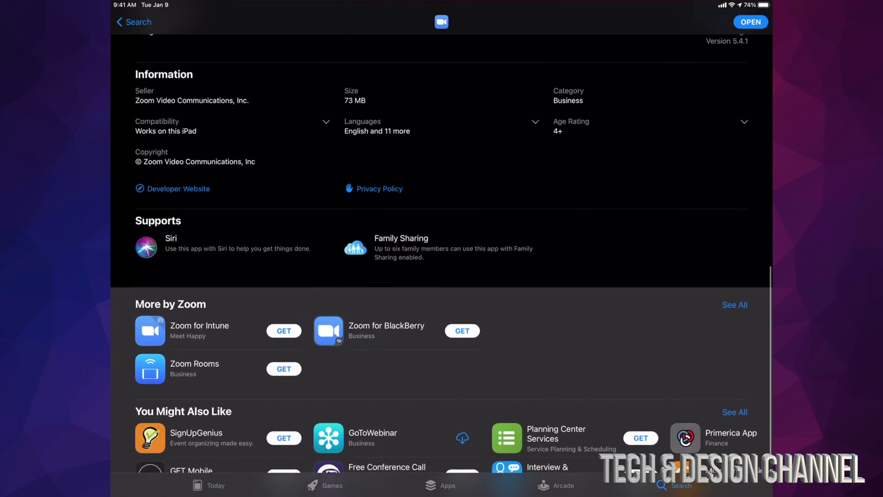
{"action": "scroll", "coordinate": [442, 248], "scroll_direction": "up", "scroll_amount": 7}
{"action": "scroll", "coordinate": [441, 248], "scroll_direction": "up", "scroll_amount": 3}
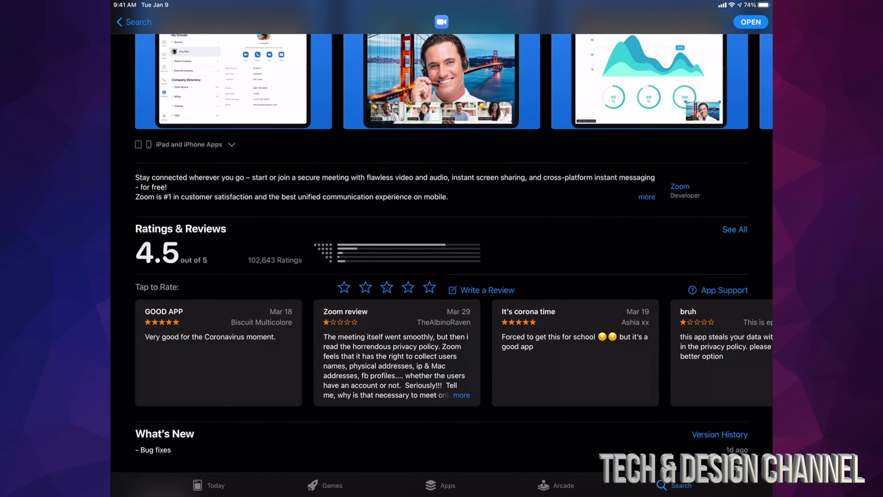
{"action": "scroll", "coordinate": [442, 248], "scroll_direction": "up", "scroll_amount": 4}
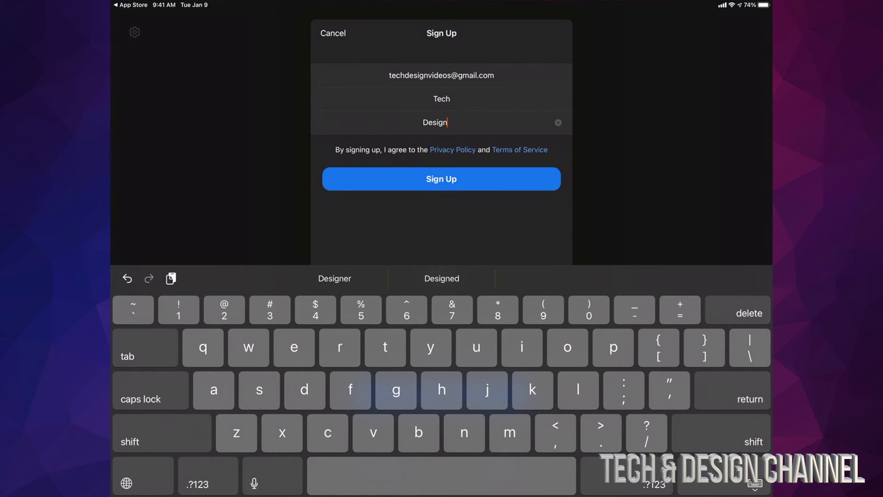
Submit the Tech Design sign-up details and acknowledge the confirmation-email notice.
{"action": "key", "text": "Return"}
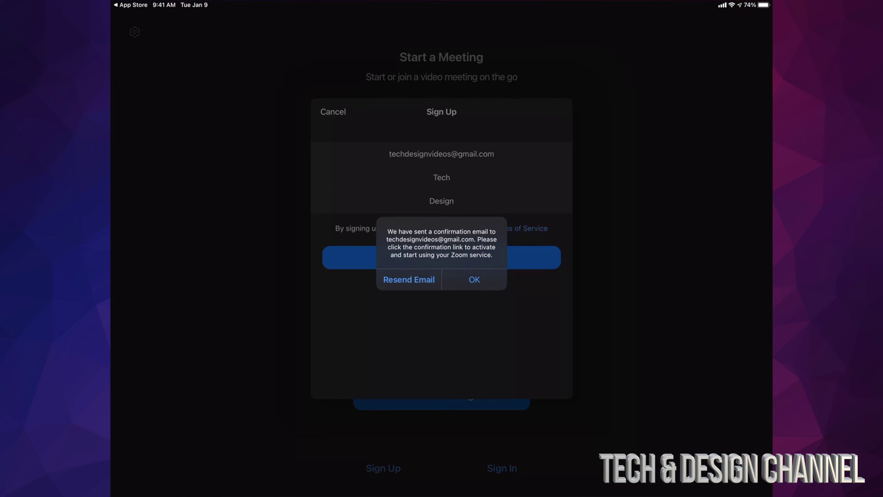
{"action": "key", "text": "Return"}
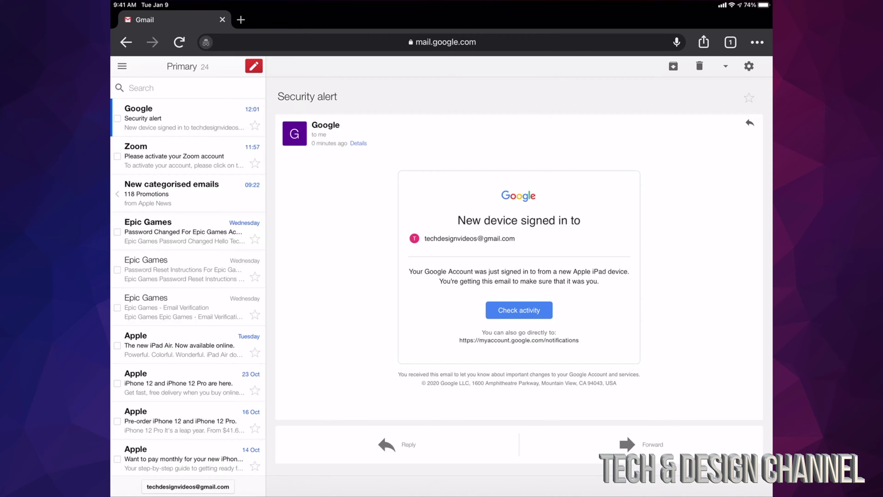
Open the 'Please activate your Zoom account' email and follow its ACTIVATE ACCOUNT link.
{"action": "left_click", "coordinate": [184, 155]}
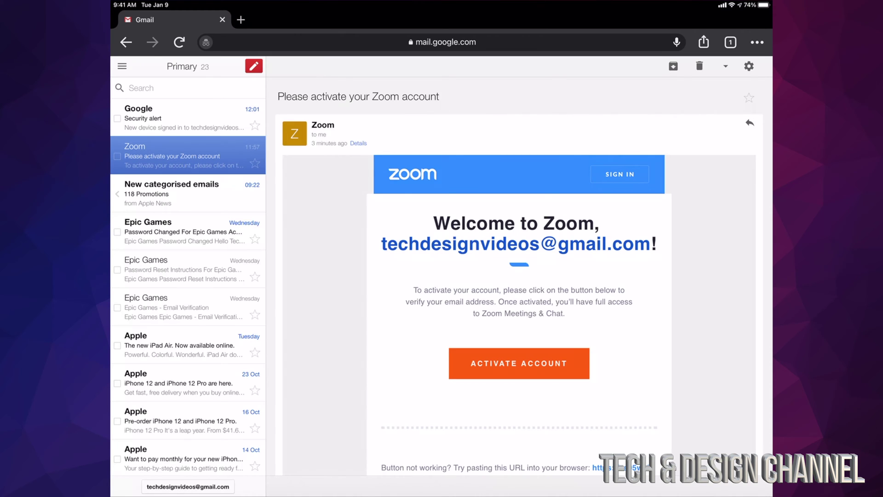
{"action": "scroll", "coordinate": [518, 276], "scroll_direction": "down", "scroll_amount": 5}
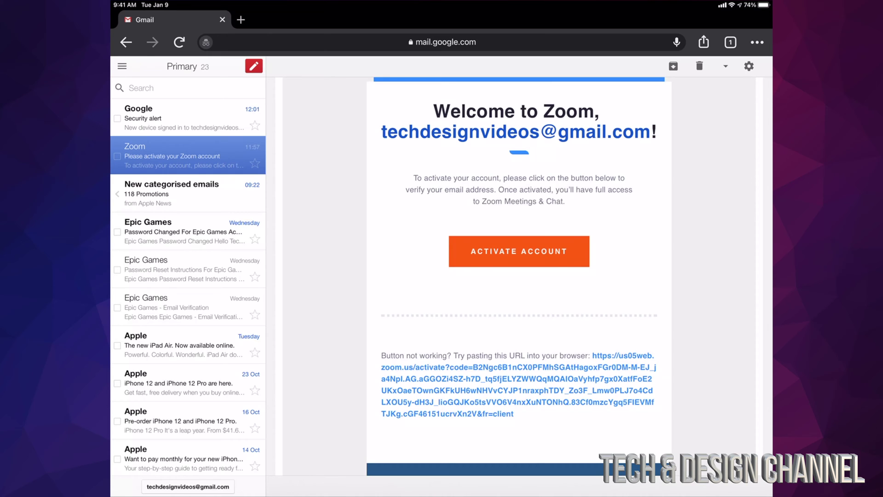
{"action": "left_click", "coordinate": [519, 251]}
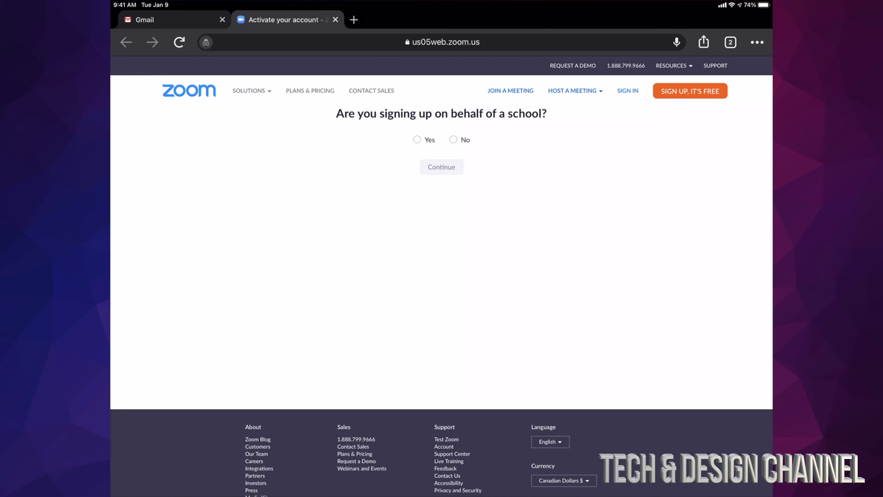
Answer No to the school question and continue.
{"action": "scroll", "coordinate": [459, 138], "scroll_direction": "up", "scroll_amount": 5}
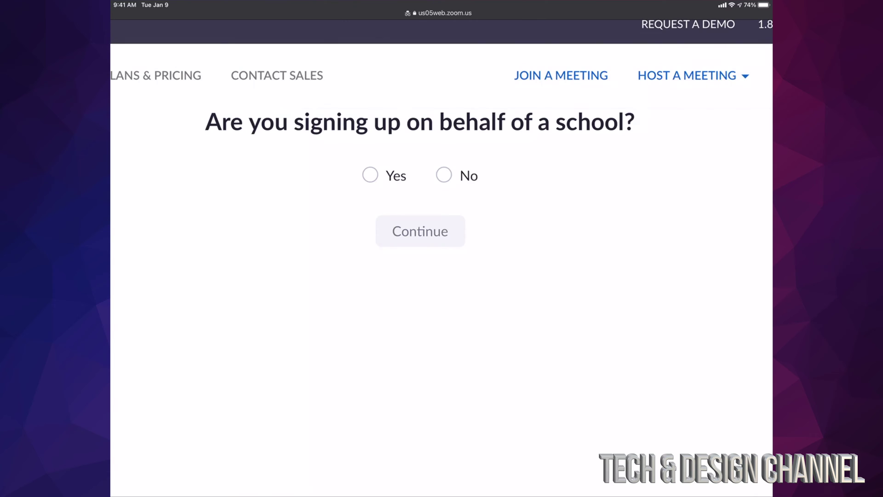
{"action": "left_click", "coordinate": [444, 174]}
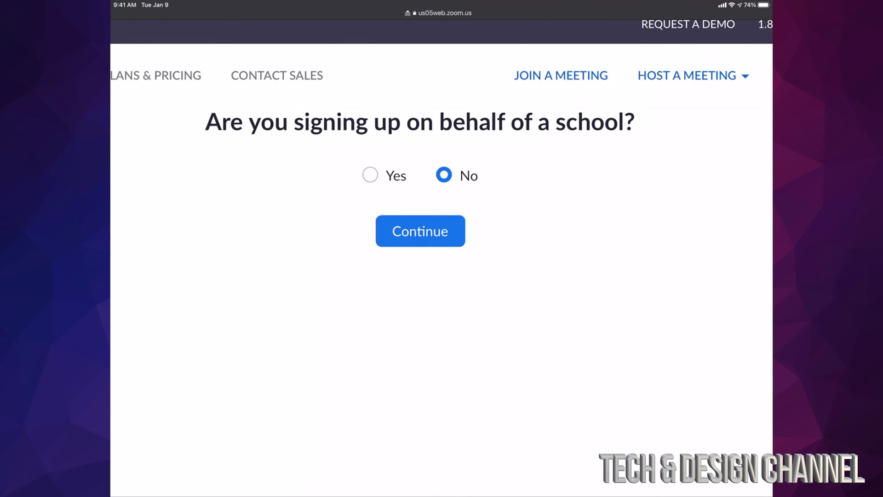
{"action": "left_click", "coordinate": [420, 230]}
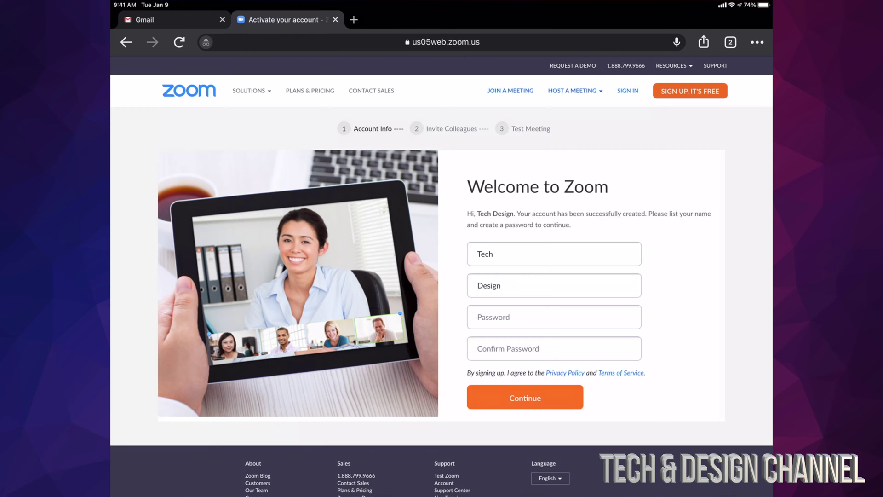
Submit the Welcome form with the name and new account password.
{"action": "scroll", "coordinate": [442, 299], "scroll_direction": "down", "scroll_amount": 3}
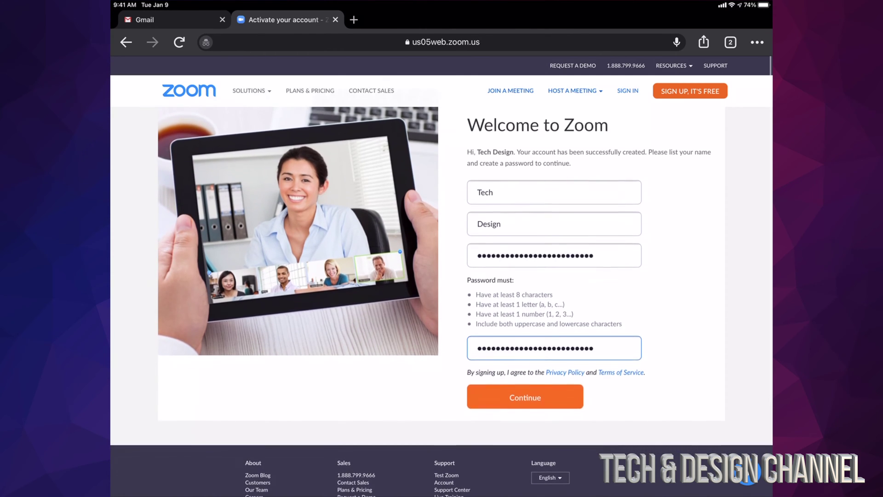
{"action": "scroll", "coordinate": [441, 298], "scroll_direction": "down", "scroll_amount": 1}
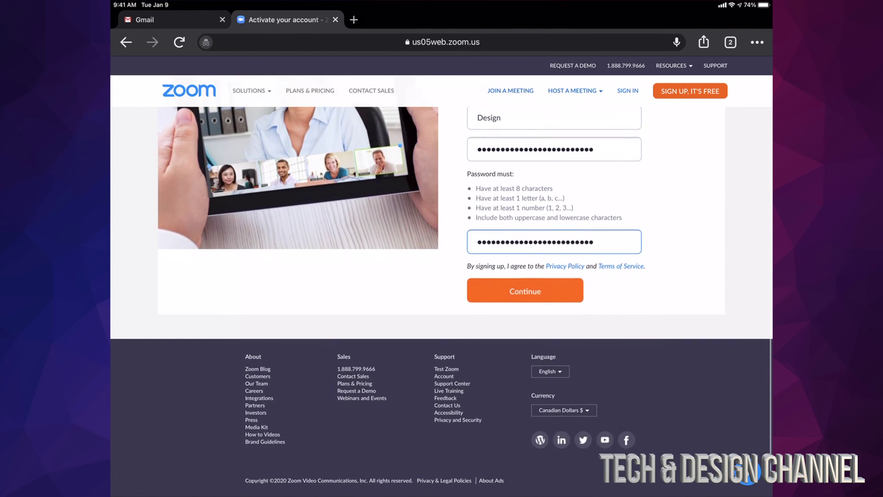
{"action": "left_click", "coordinate": [524, 291]}
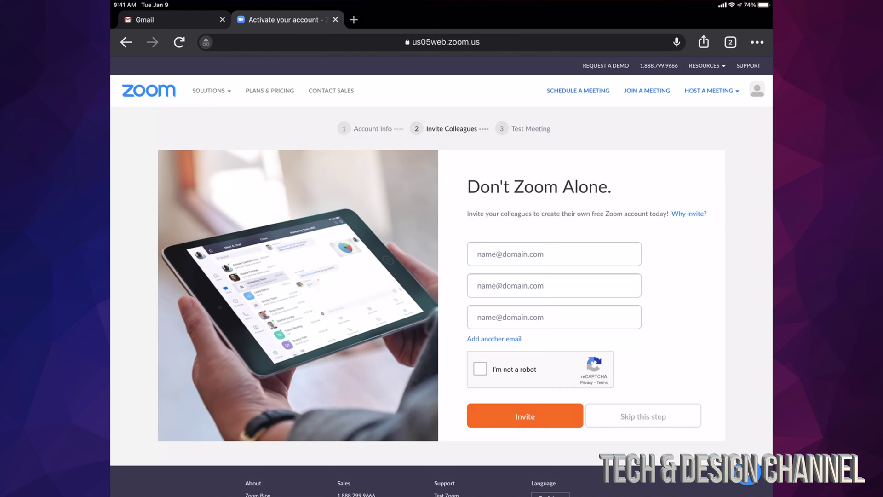
Pass the 'I'm not a robot' check by selecting the three crosswalk images.
{"action": "scroll", "coordinate": [442, 248], "scroll_direction": "down", "scroll_amount": 5}
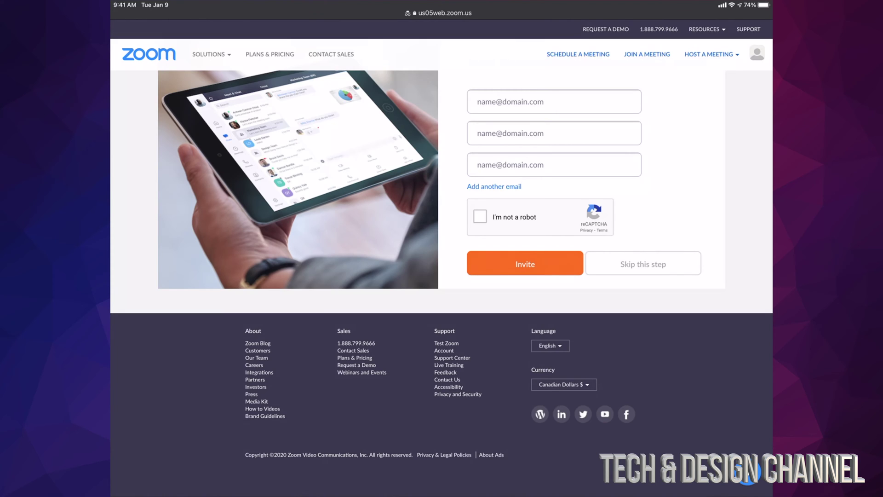
{"action": "left_click", "coordinate": [480, 216]}
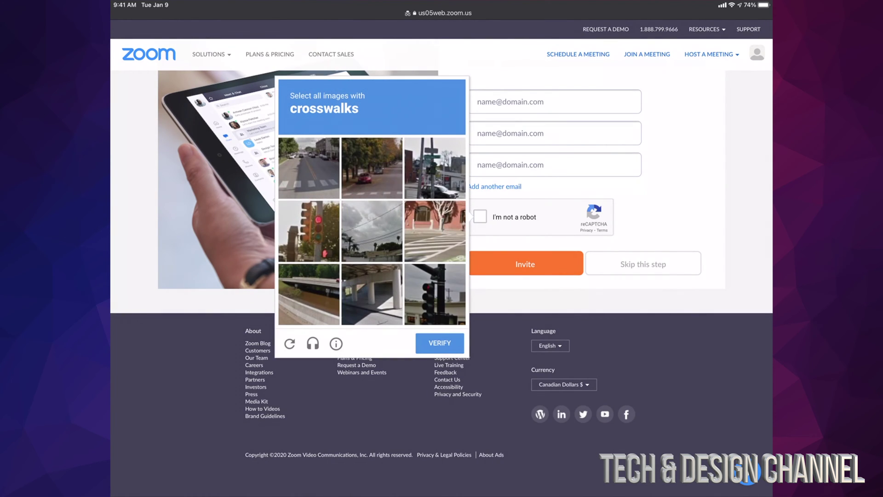
{"action": "left_click", "coordinate": [308, 167]}
{"action": "left_click", "coordinate": [372, 167]}
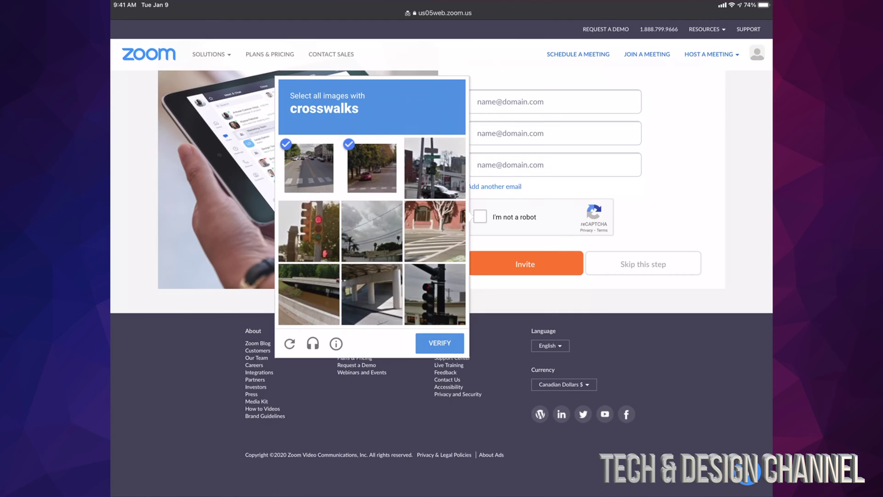
{"action": "left_click", "coordinate": [435, 231]}
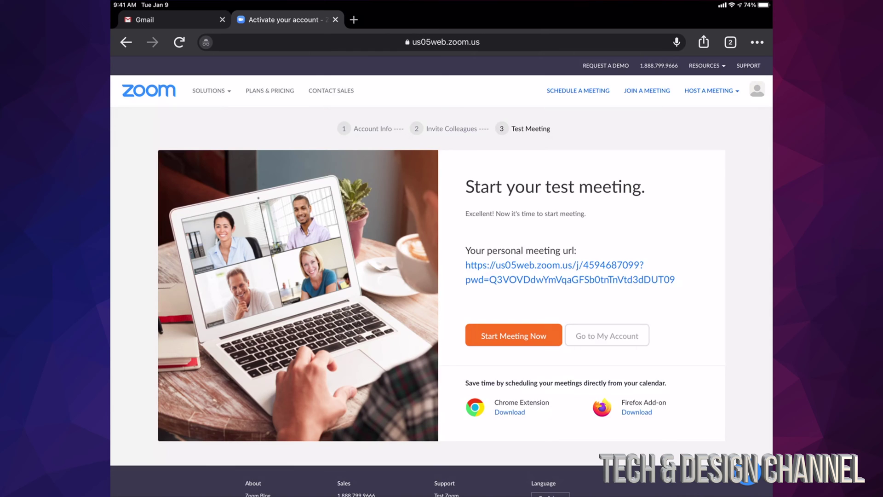
Go to My Account to view the Tech Design profile page.
{"action": "left_click", "coordinate": [607, 335]}
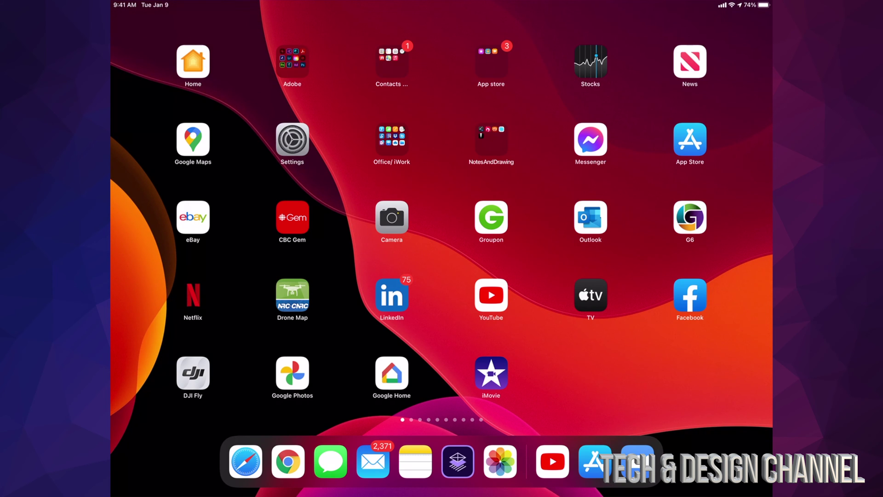
Launch Zoom from the dock and bring up the Sign In form.
{"action": "left_click", "coordinate": [638, 457]}
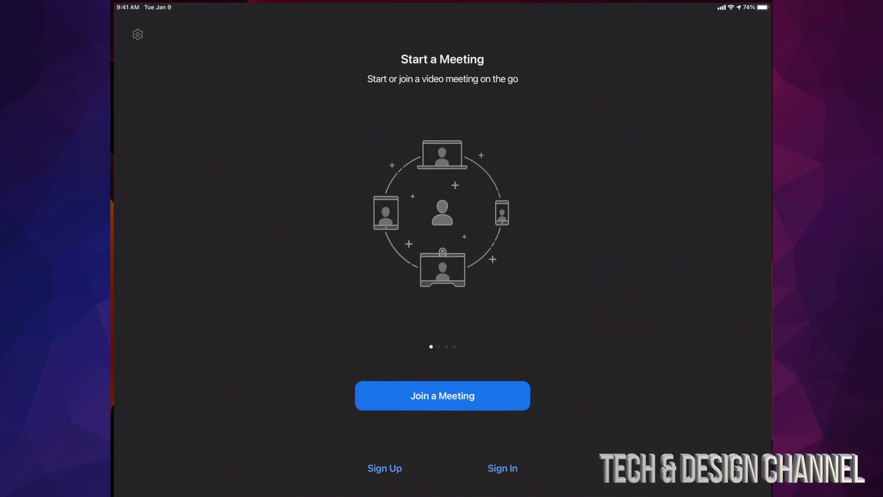
{"action": "left_click", "coordinate": [502, 467]}
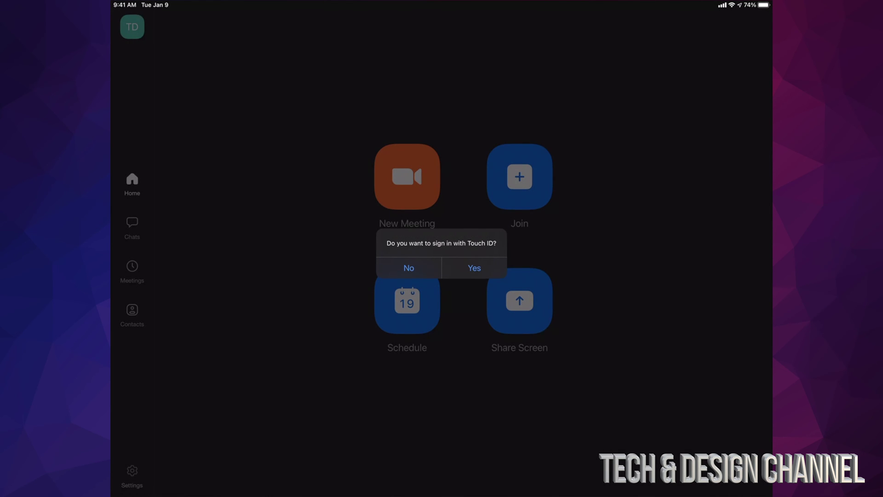
Decline Touch ID, browse the Chats, Meetings and Contacts sections, then go Home.
{"action": "left_click", "coordinate": [408, 268]}
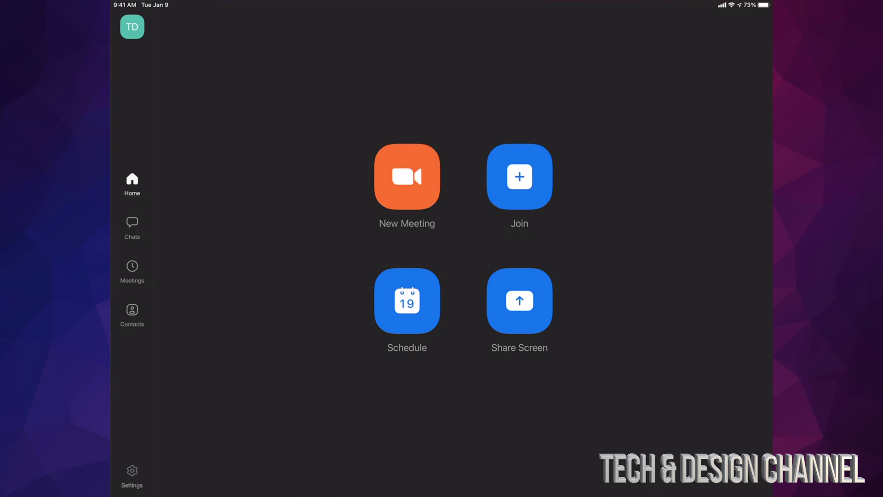
{"action": "left_click", "coordinate": [132, 225]}
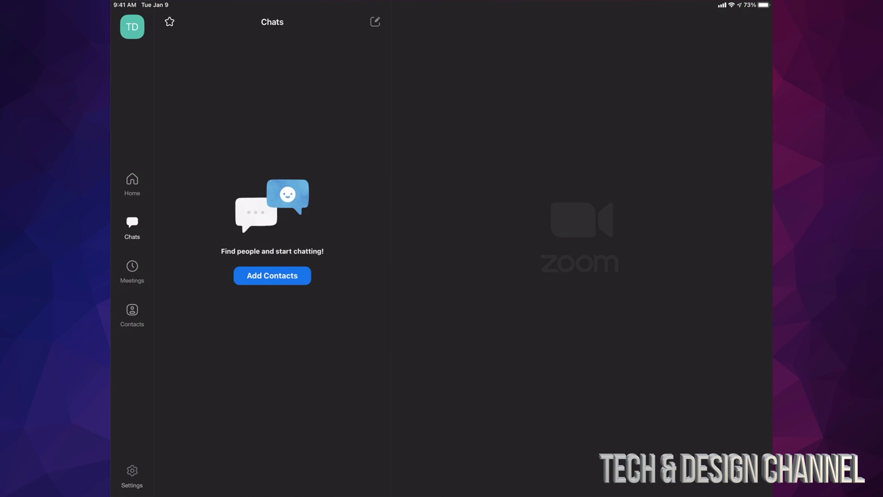
{"action": "left_click", "coordinate": [132, 269]}
{"action": "left_click", "coordinate": [132, 312]}
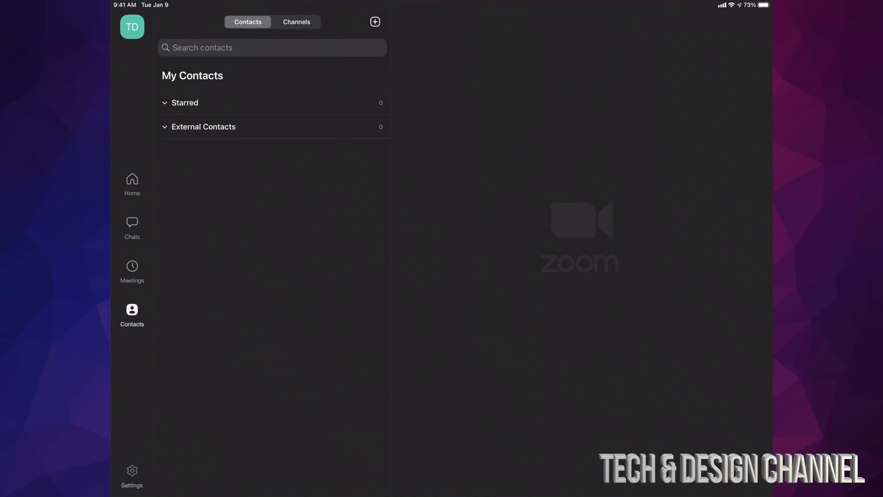
{"action": "left_click", "coordinate": [132, 184]}
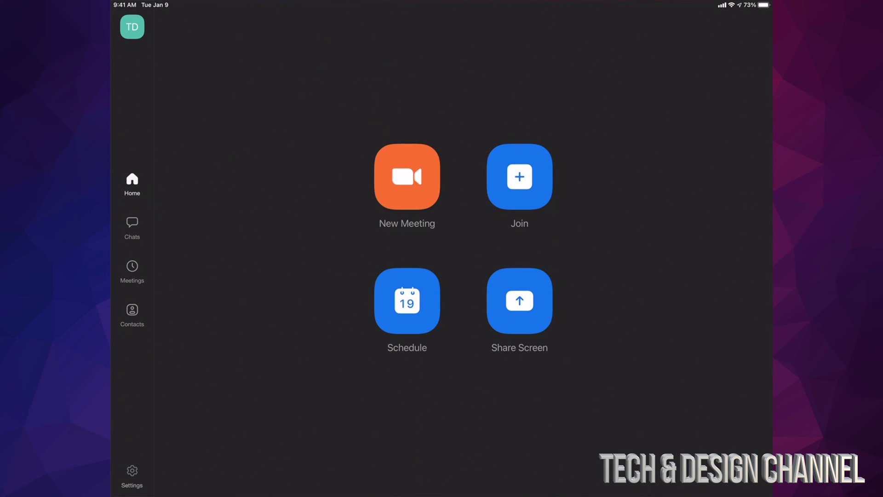